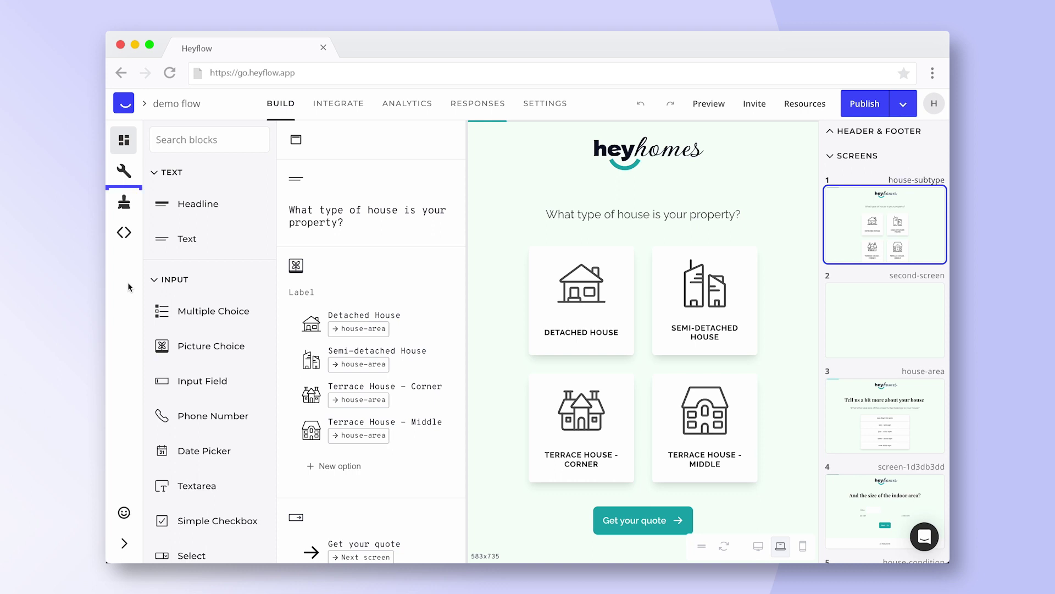
Switch the Multiple Choice design styling from the smiley mode to Expert mode.
click(131, 209)
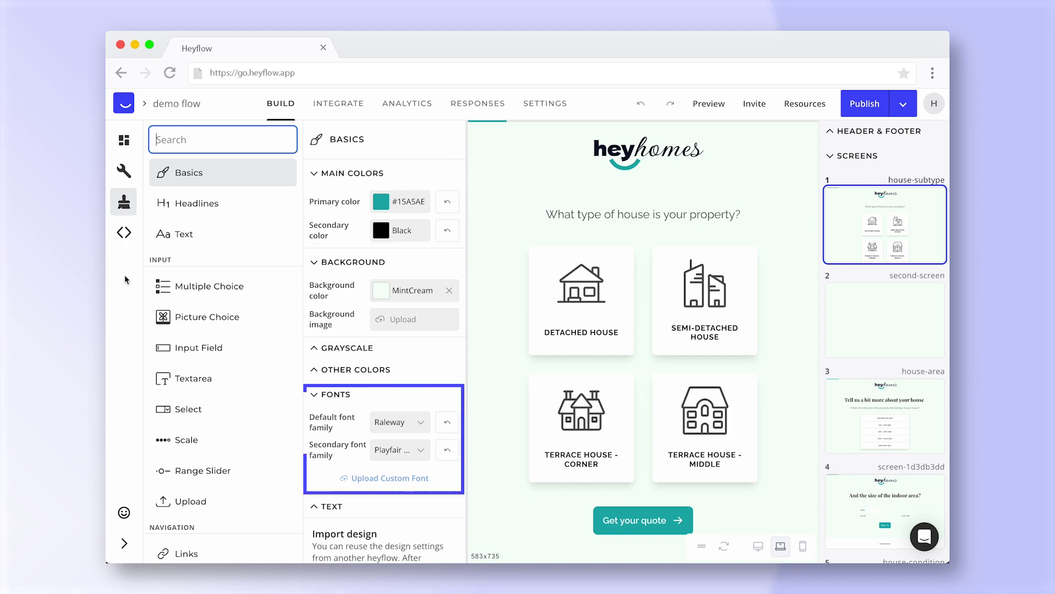
click(196, 288)
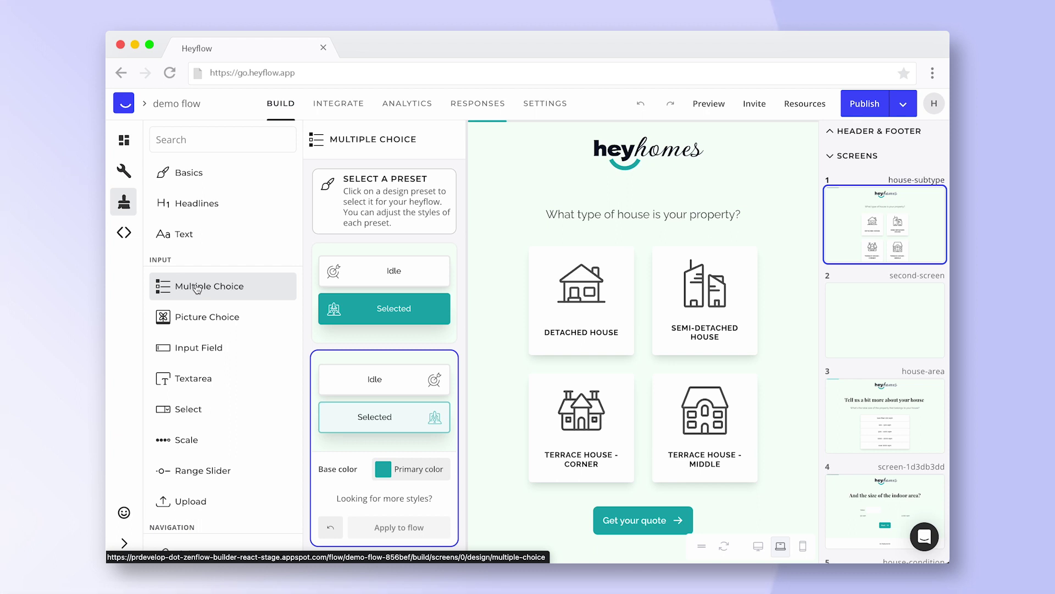
click(124, 512)
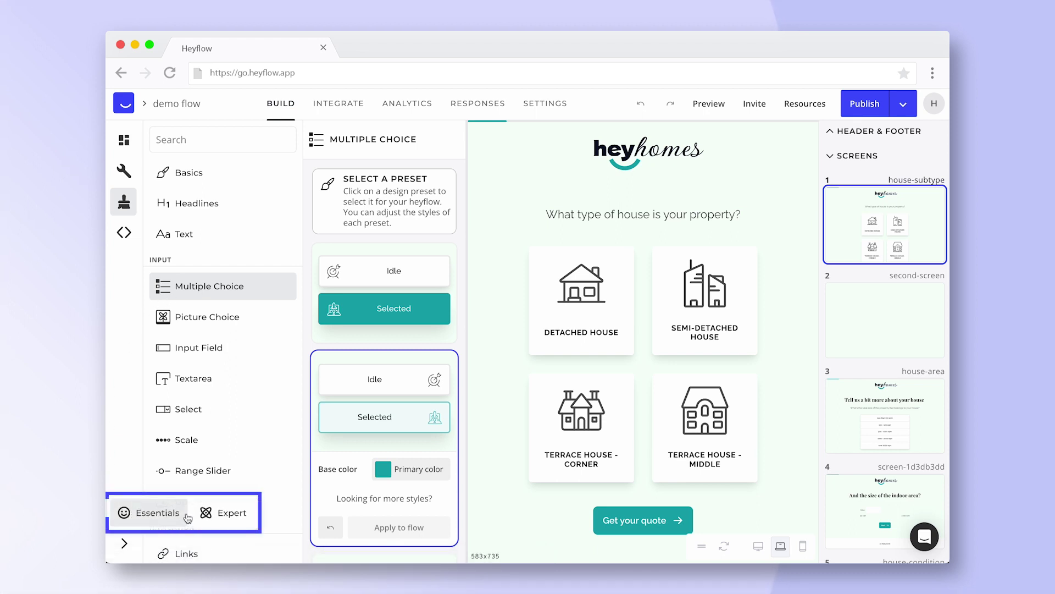
click(222, 512)
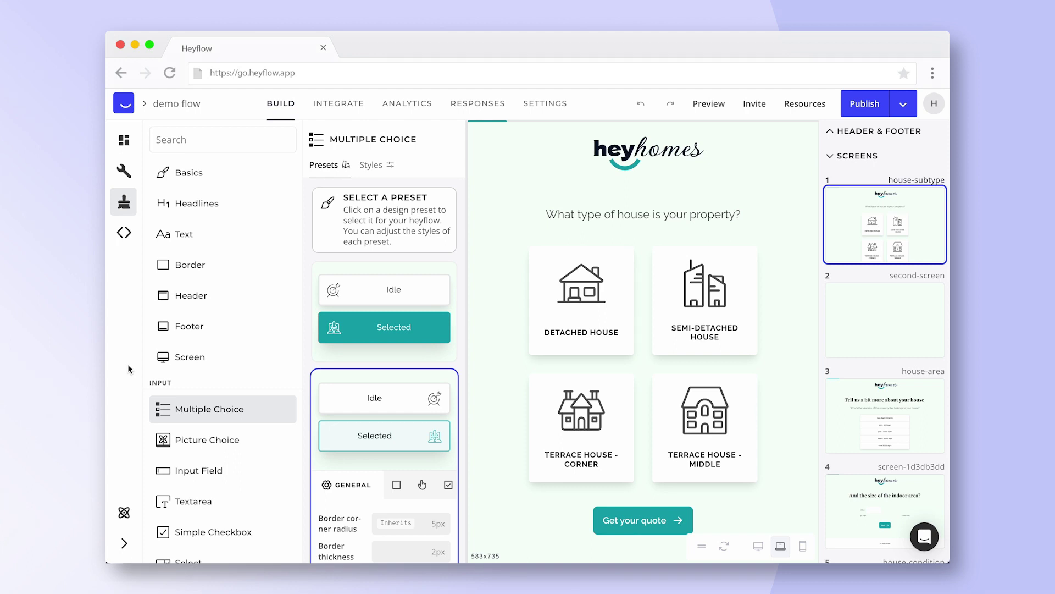
Bring up the flow's custom CSS code editor, then go to the Integrations page.
click(124, 232)
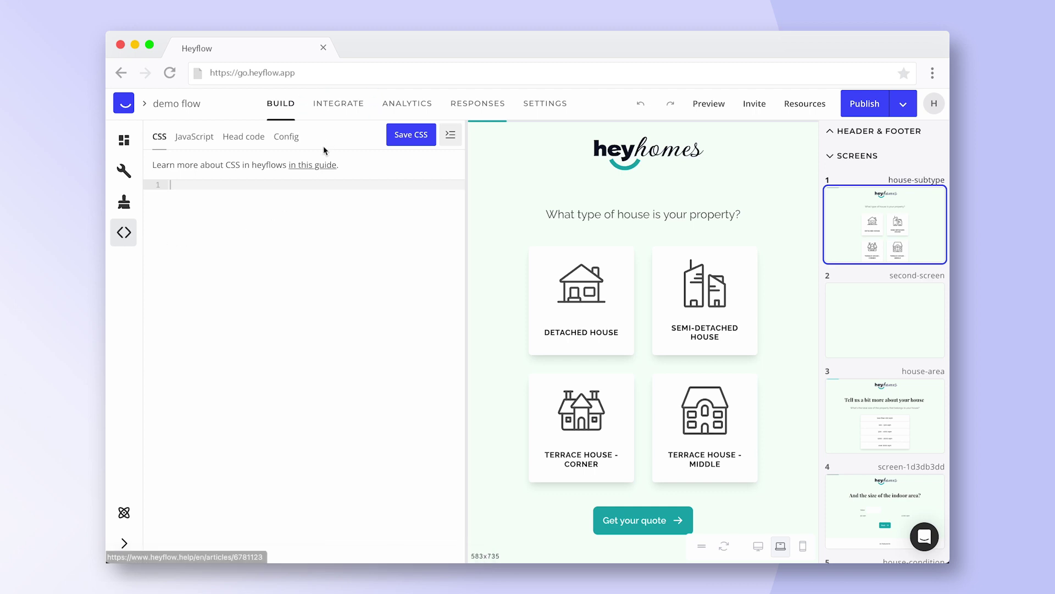
click(337, 108)
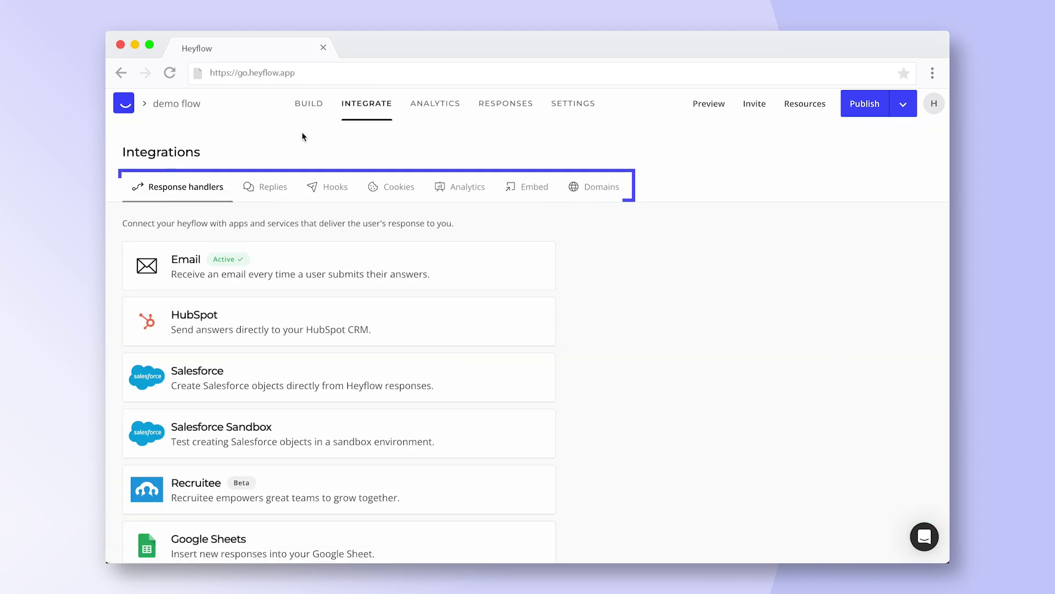
Review Replies, Hooks, Cookies, Analytics and Embed, ending on Domains showing heyflow.id/demo-flow-856bef.
click(276, 189)
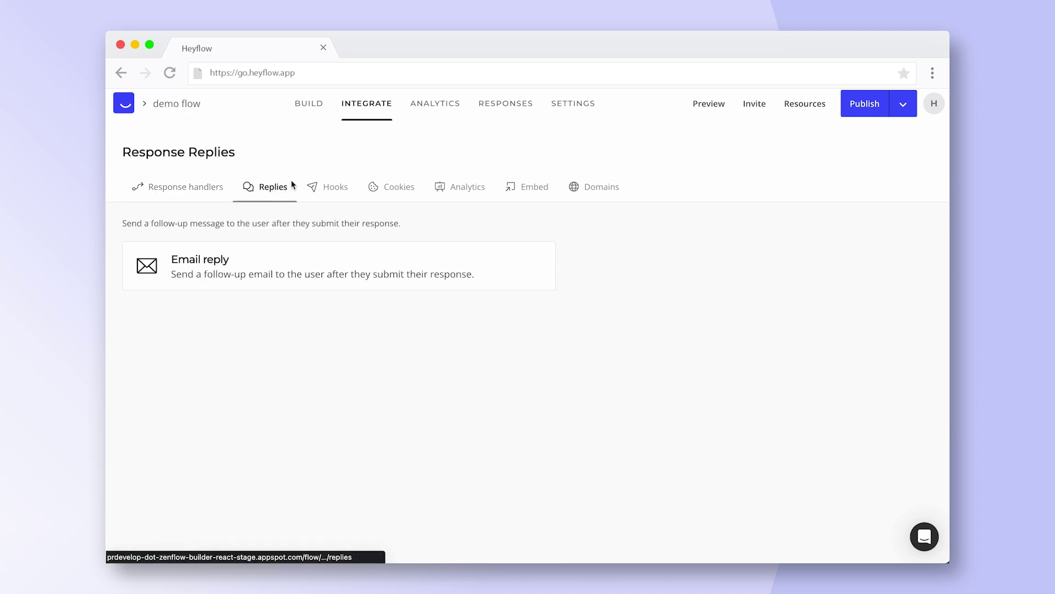
click(328, 188)
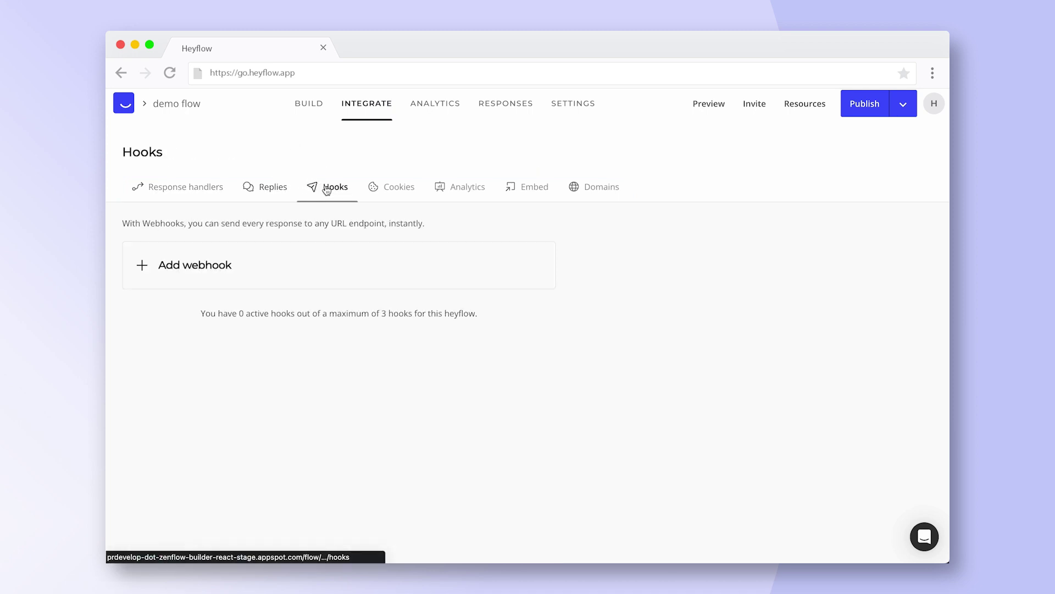
click(388, 188)
click(455, 189)
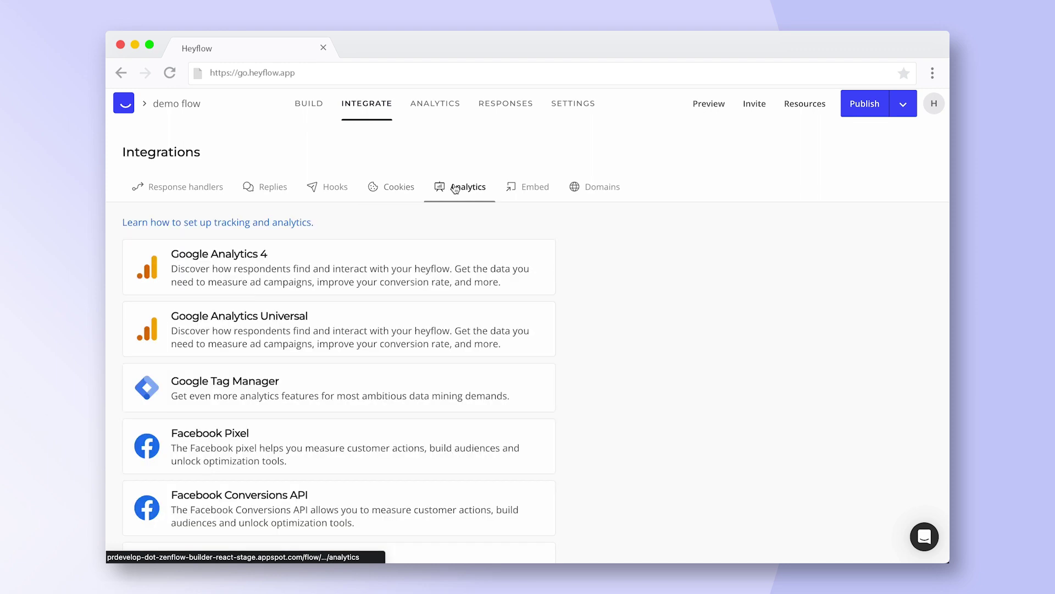
click(526, 189)
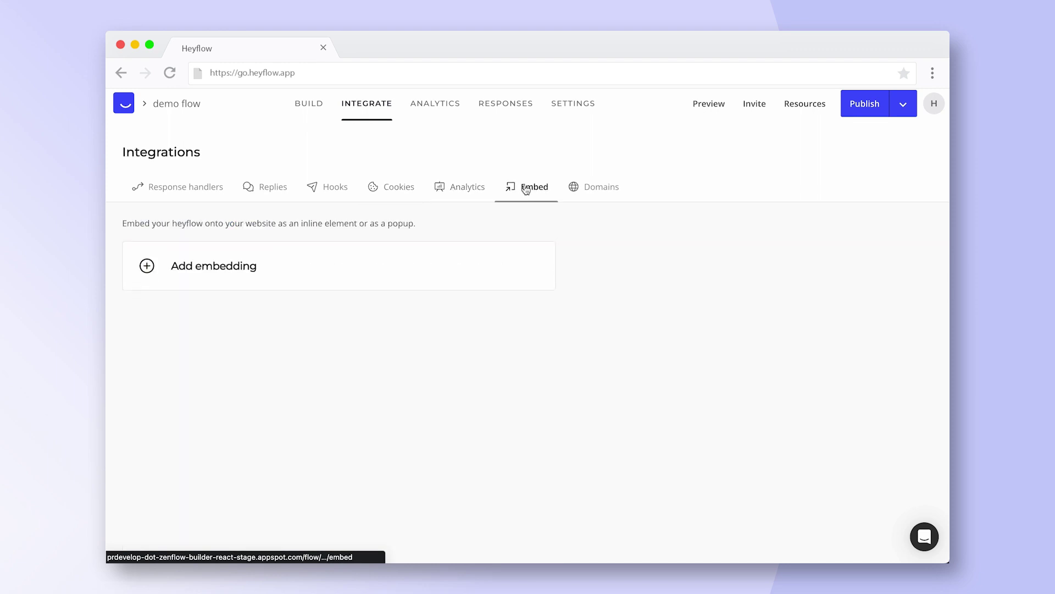
click(588, 191)
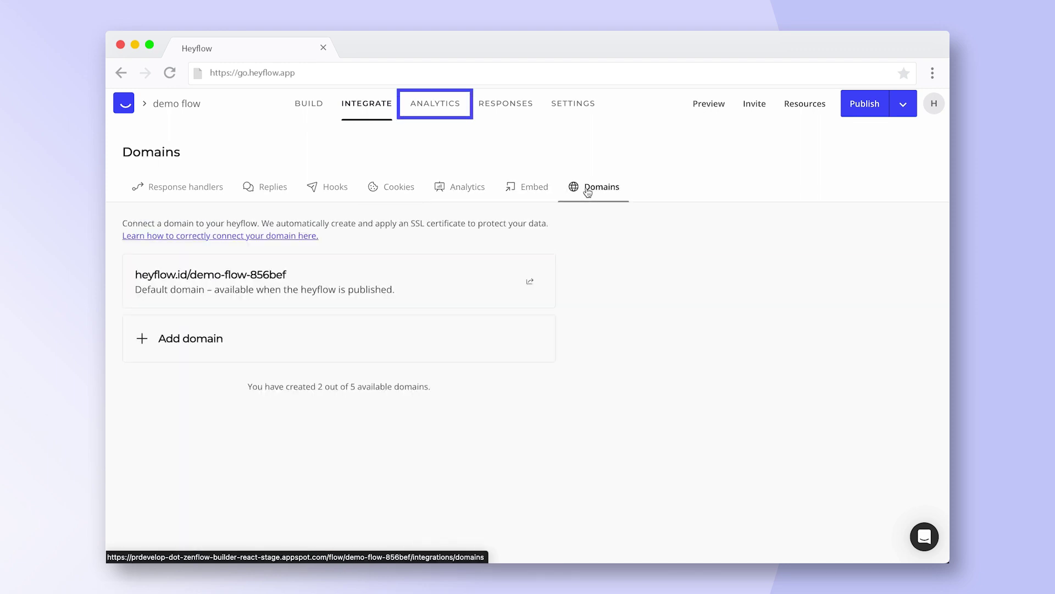
Scroll through the analytics charts for visits, submits and drop-off, then move to Responses.
click(439, 110)
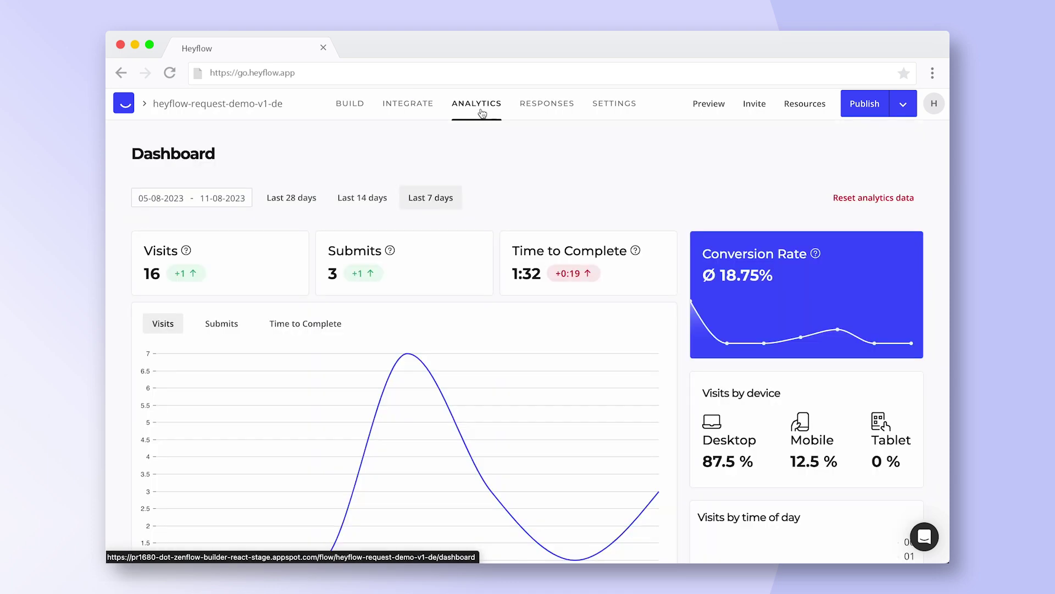
scroll(667, 185, down, 6)
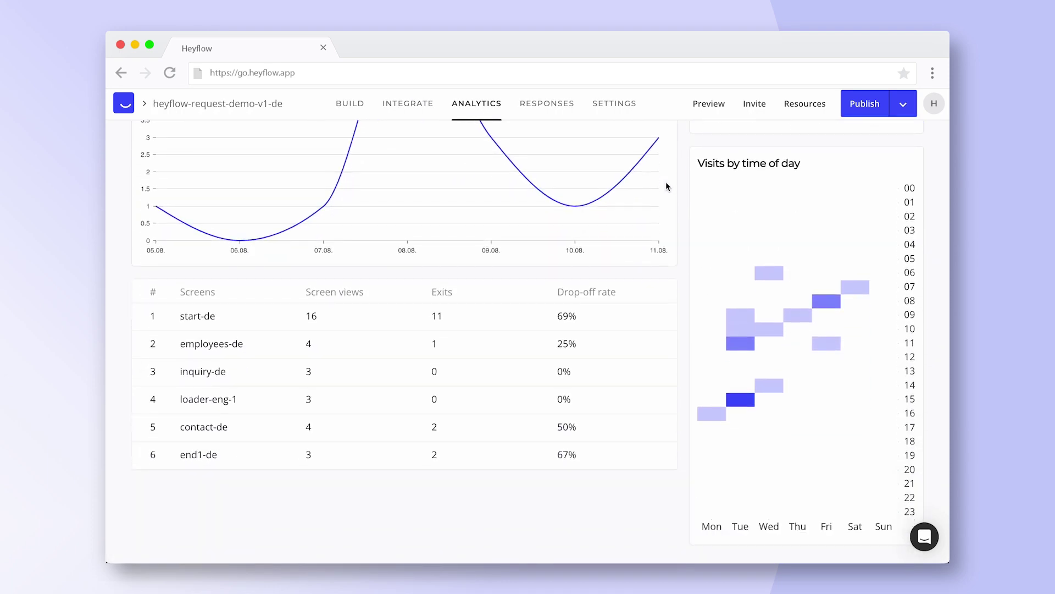
scroll(666, 184, up, 6)
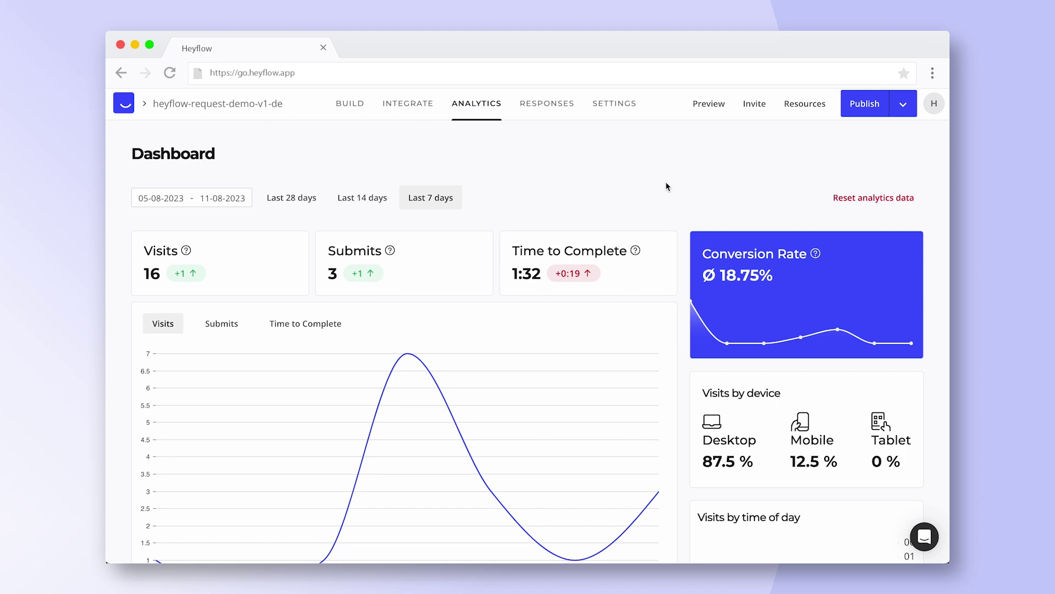
click(555, 107)
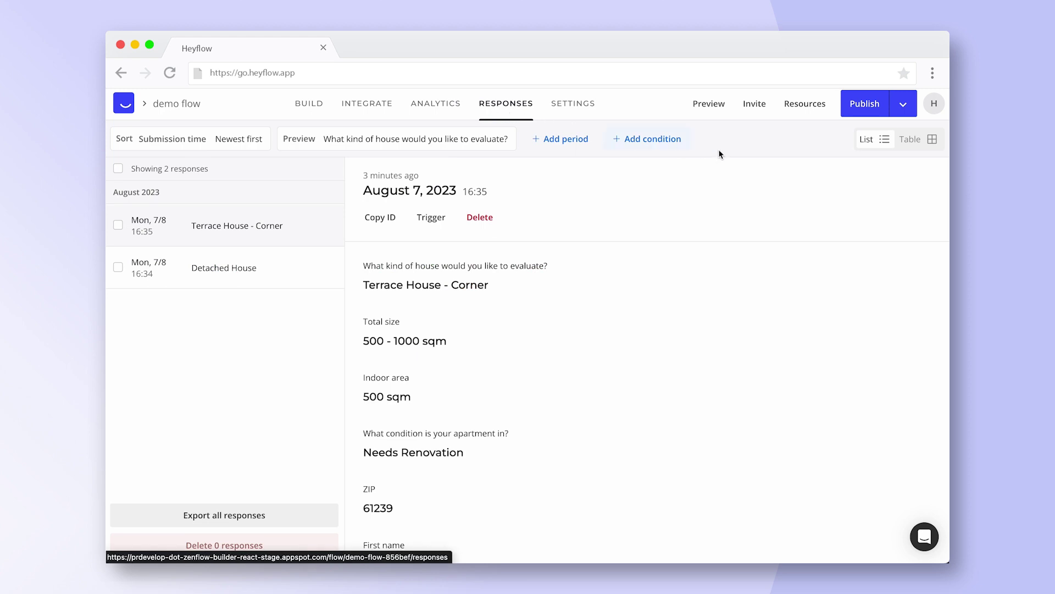
View the responses as a table, then open the flow's General settings and Share settings.
click(924, 143)
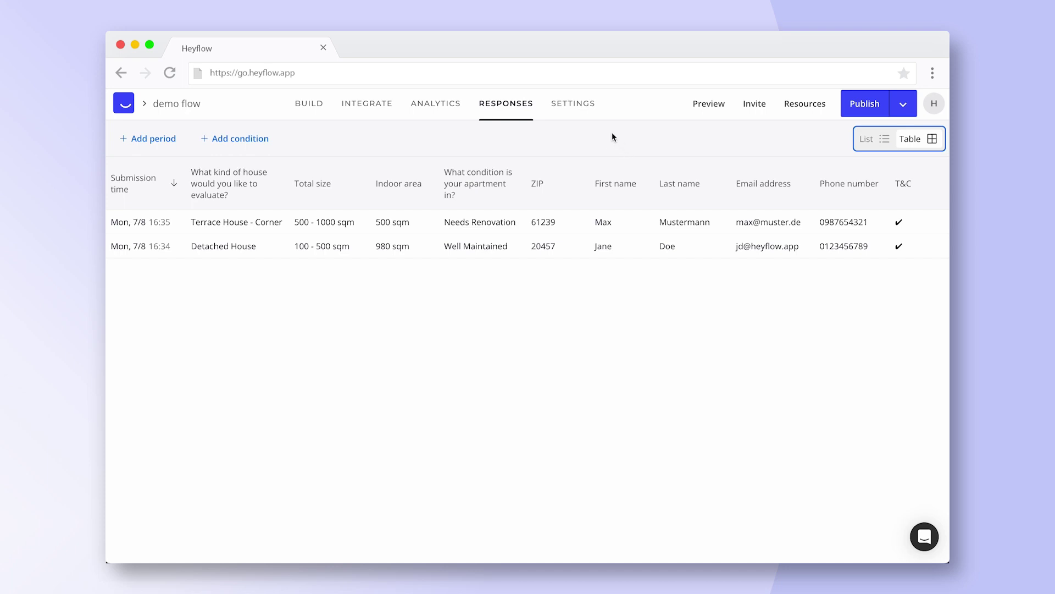
click(574, 106)
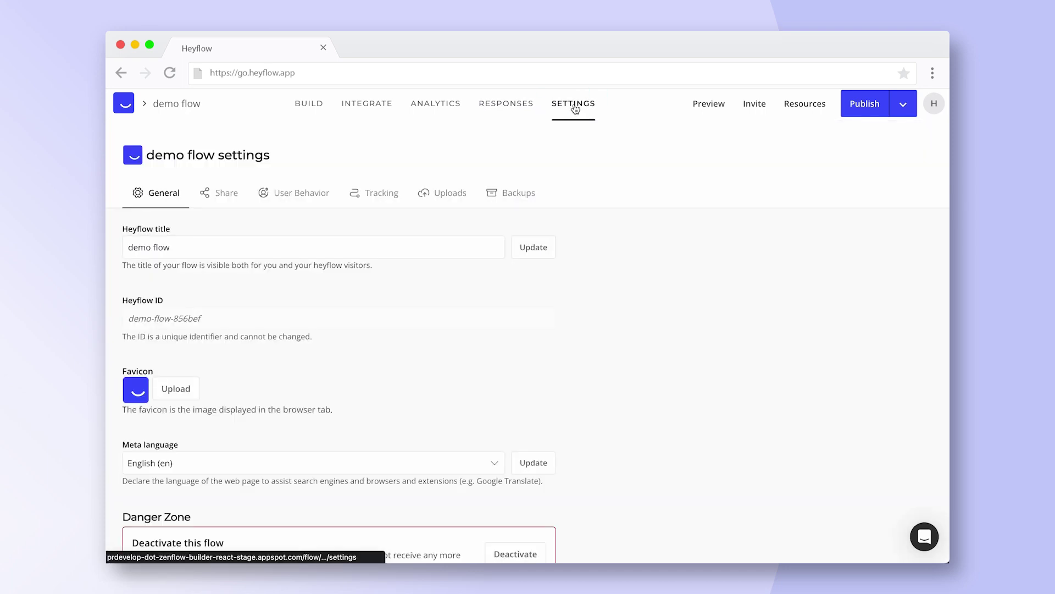
click(225, 193)
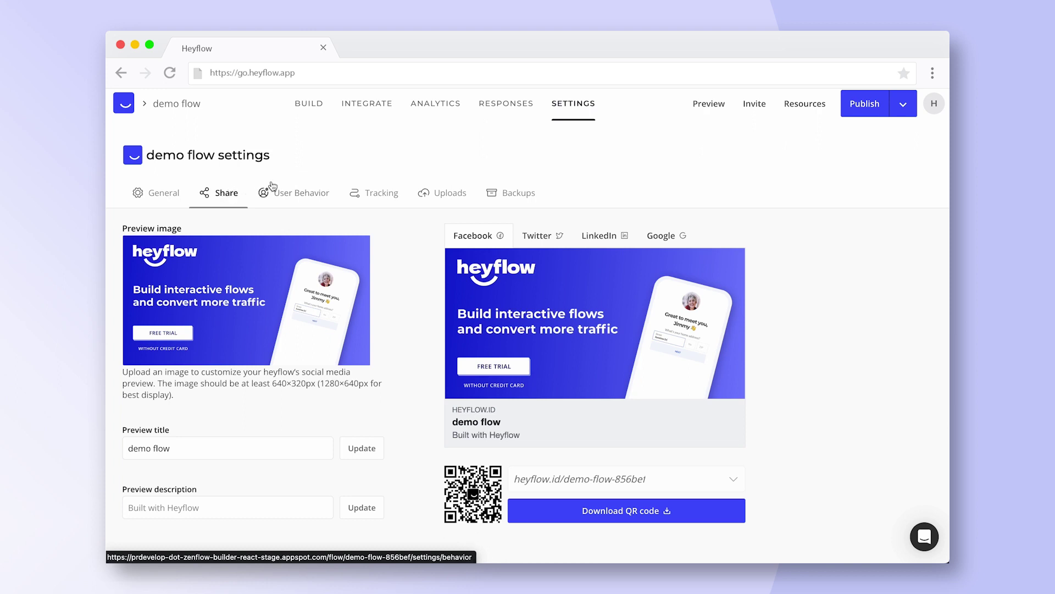
Look through User Behavior, Tracking, Uploads and Backups, then return to the dashboard.
click(309, 199)
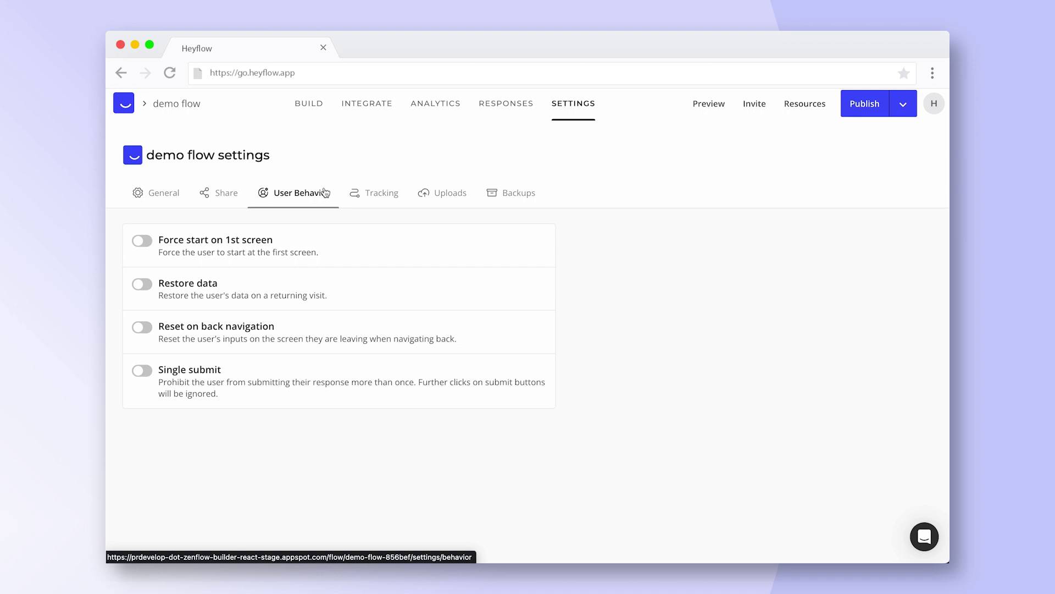
click(379, 198)
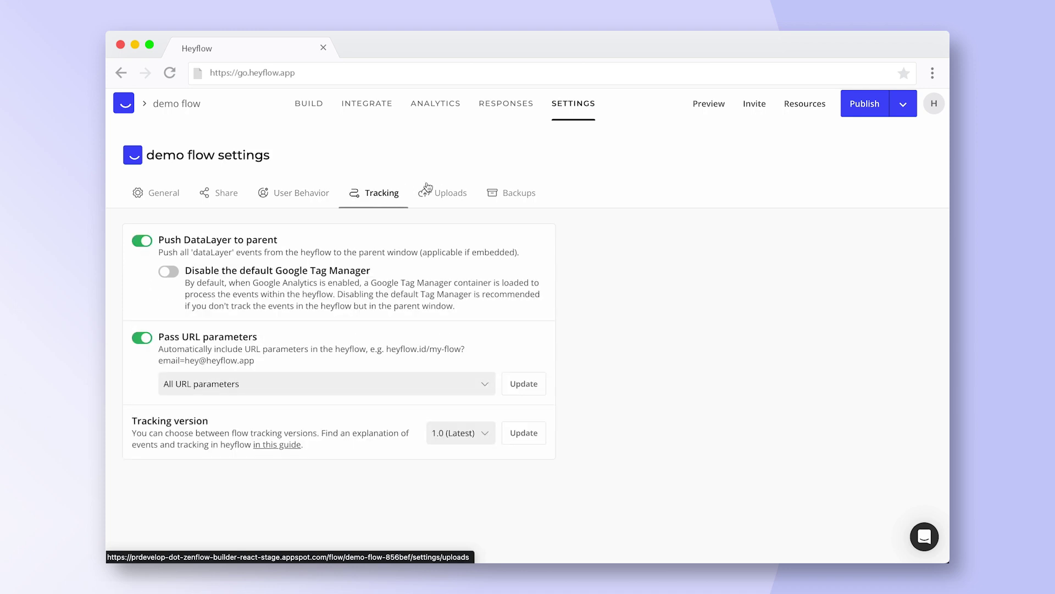
click(456, 195)
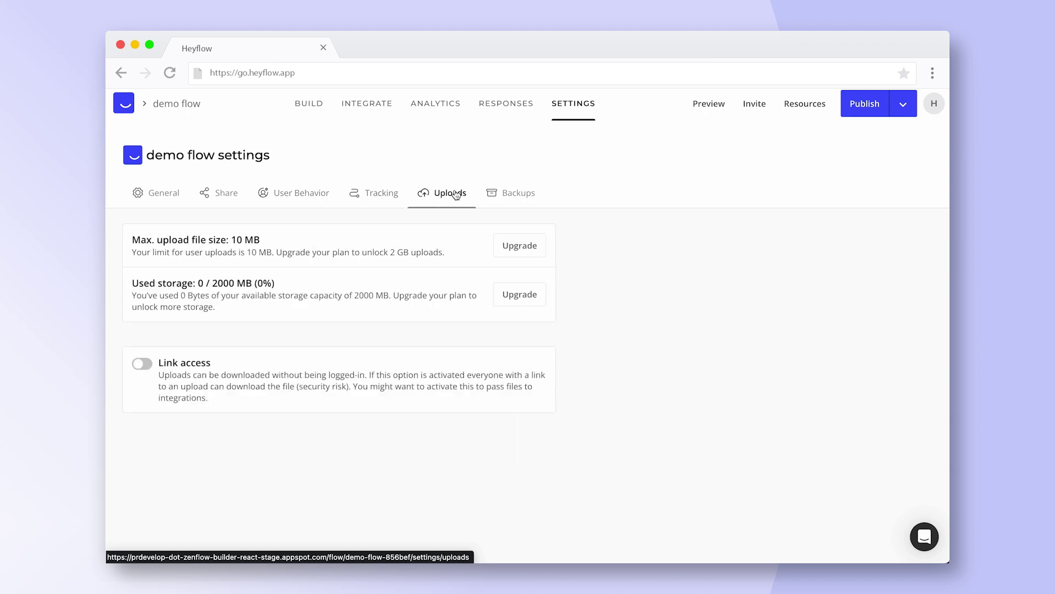
click(518, 190)
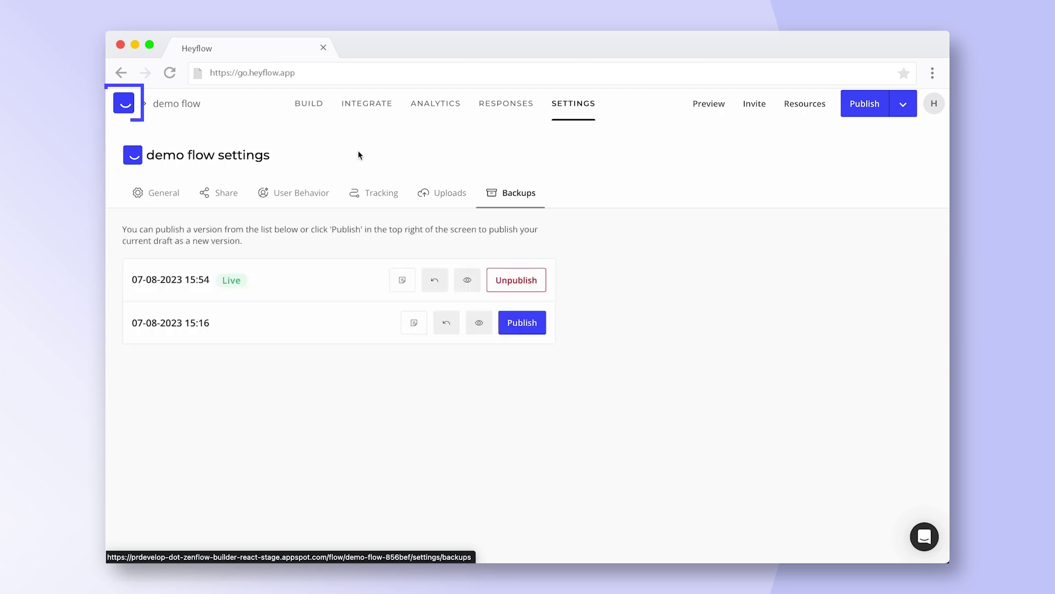
click(126, 105)
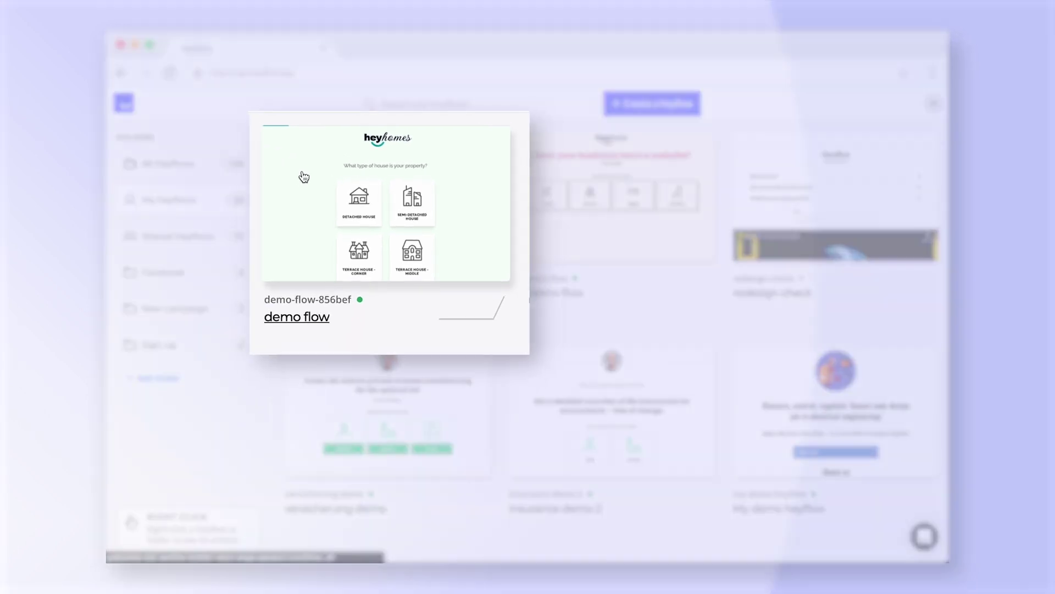
Show the demo flow card's context menu, then go to Help Center from the account menu.
right_click(317, 172)
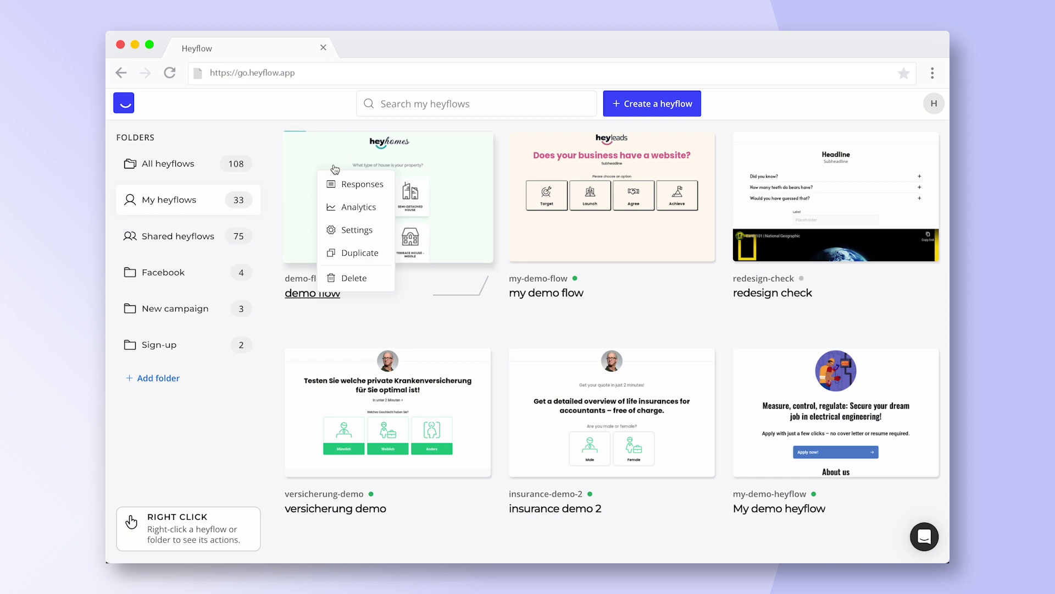
click(935, 104)
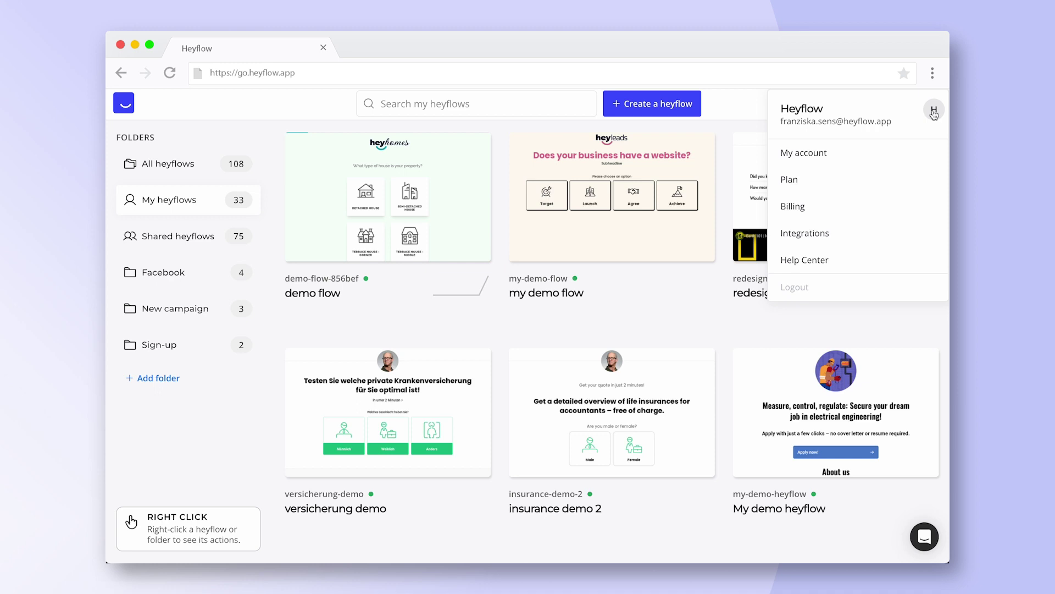
click(804, 259)
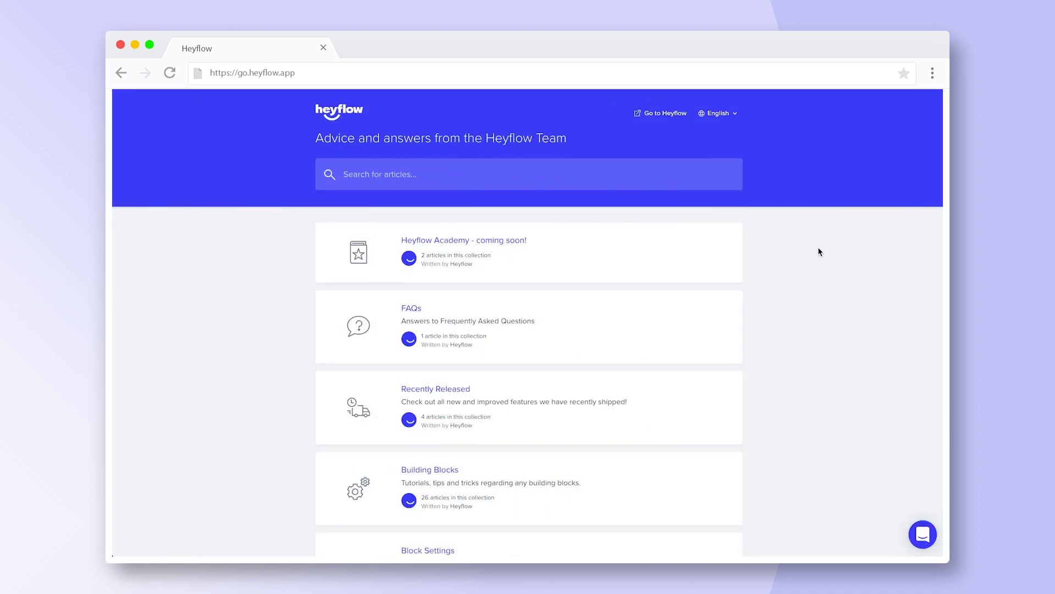
Browse the Help Center collections and enter the Recently Released collection.
scroll(818, 247, down, 3)
scroll(819, 251, down, 8)
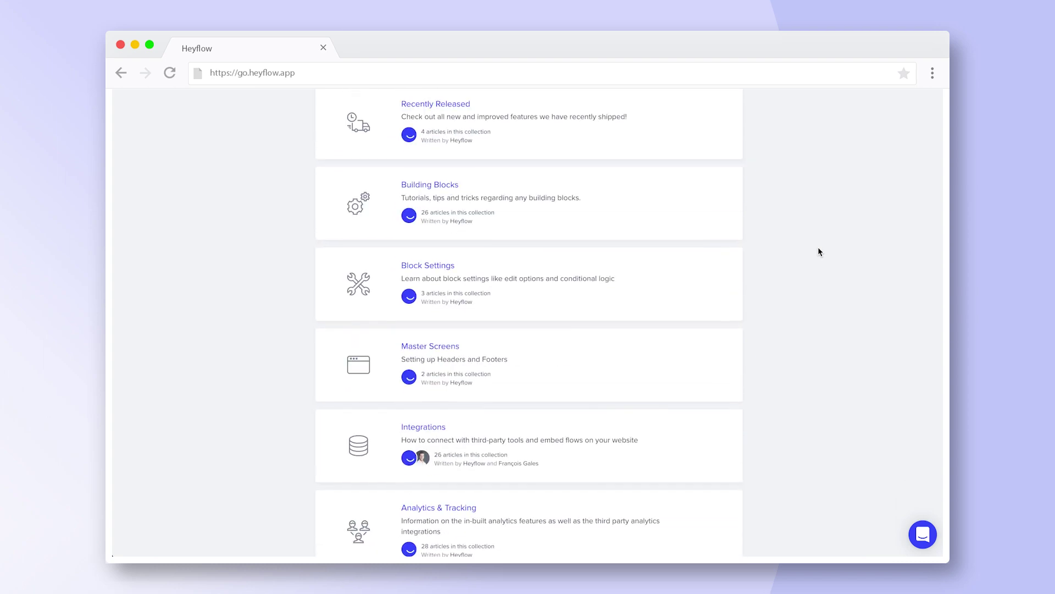
scroll(818, 251, up, 4)
scroll(818, 251, up, 6)
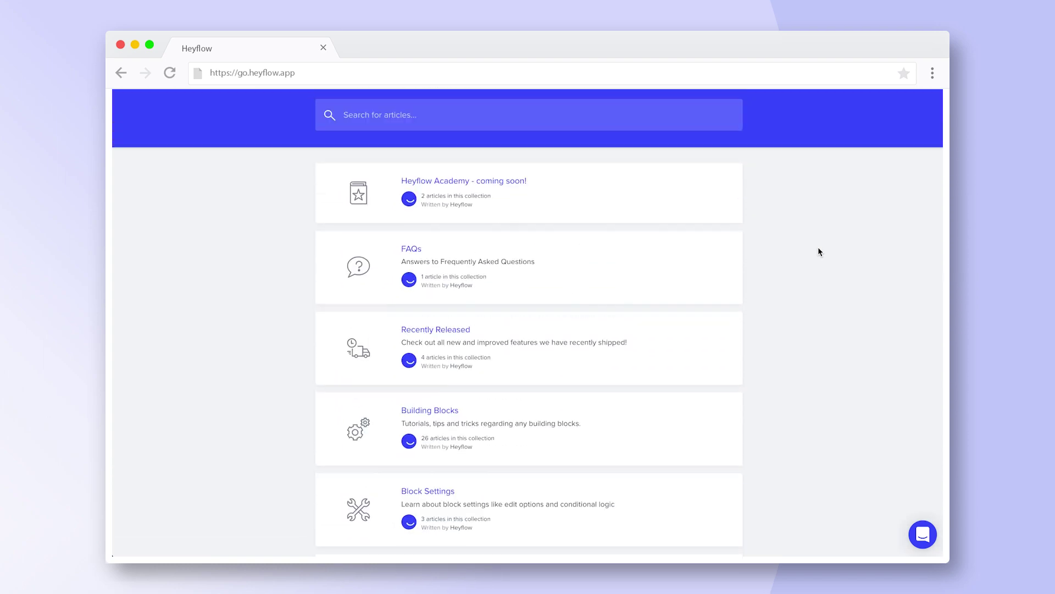
click(440, 395)
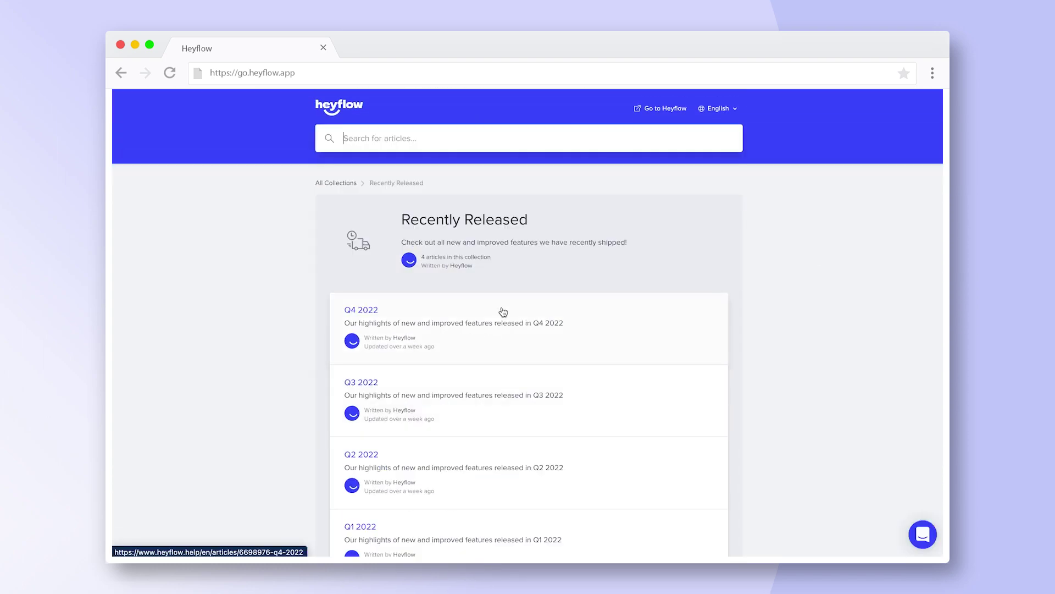
Read through the Q4 2022 article covering Formulas and the Date Picker.
click(503, 309)
scroll(757, 344, down, 4)
scroll(757, 345, down, 15)
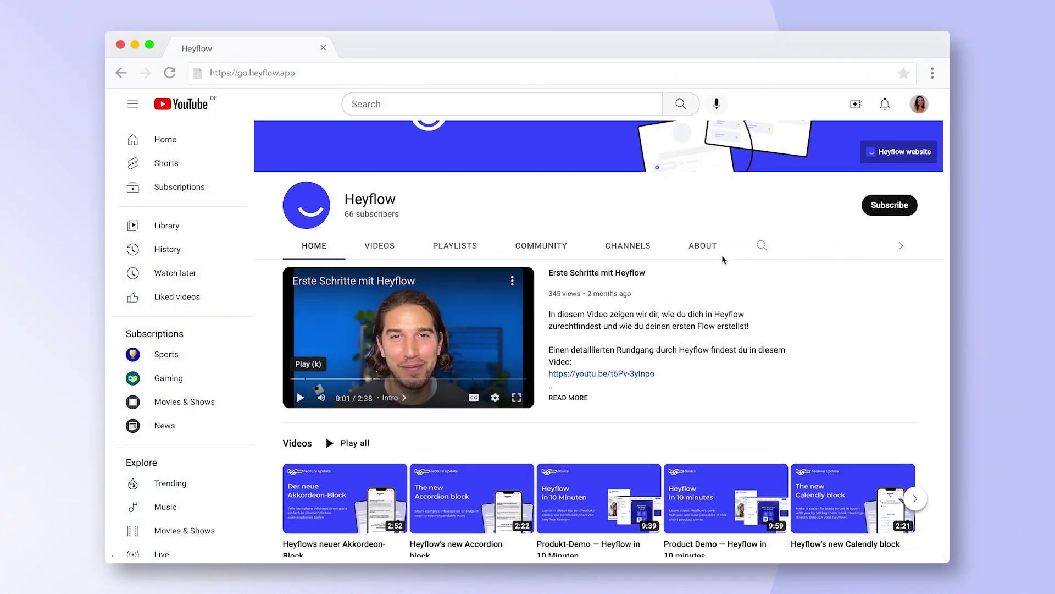
Scroll the Heyflow channel home page and list its uploaded videos.
scroll(722, 258, down, 10)
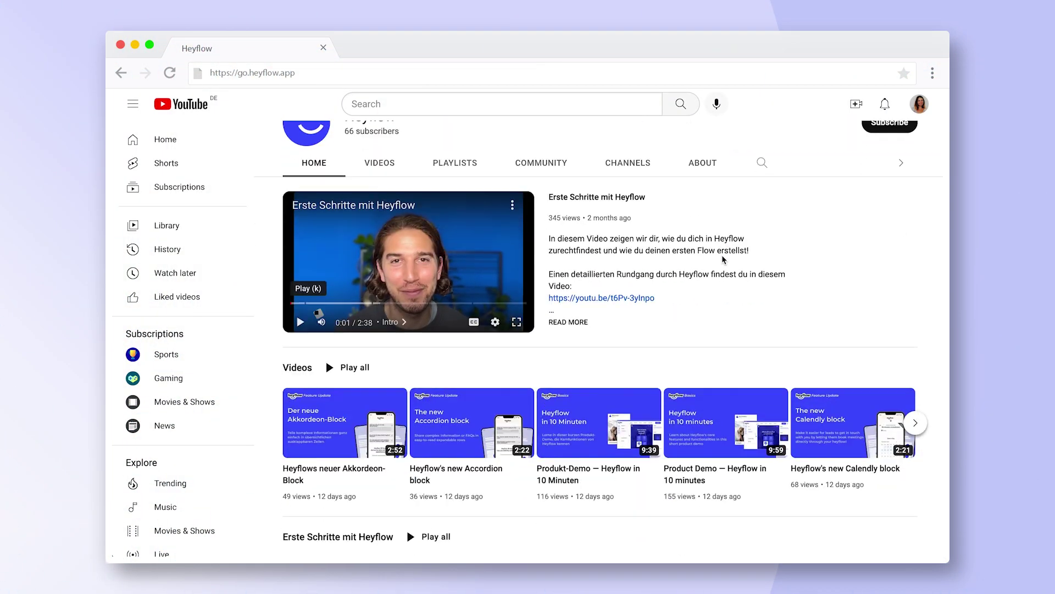
scroll(724, 261, down, 5)
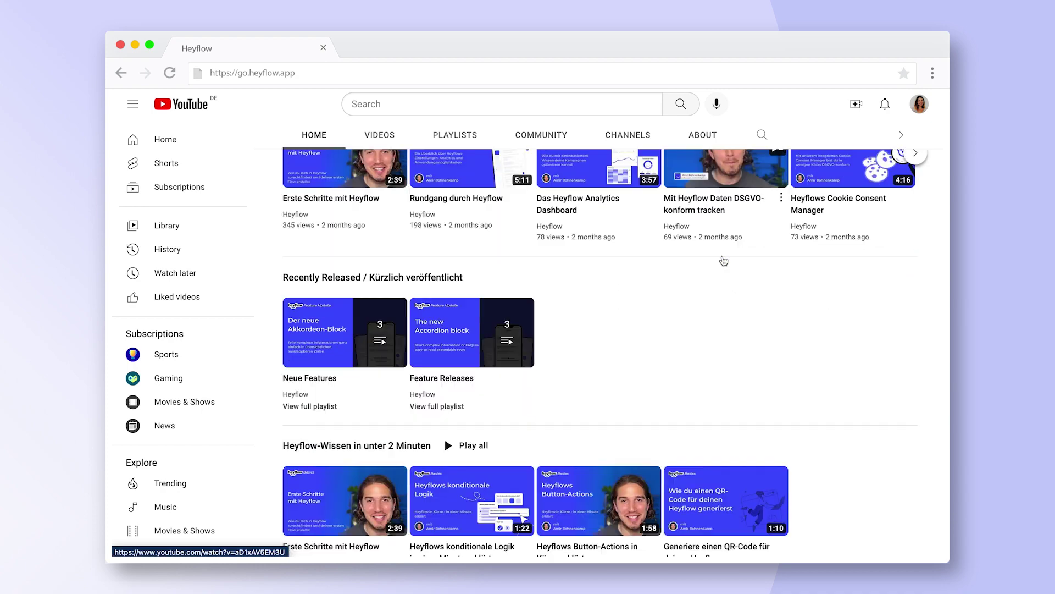
click(386, 136)
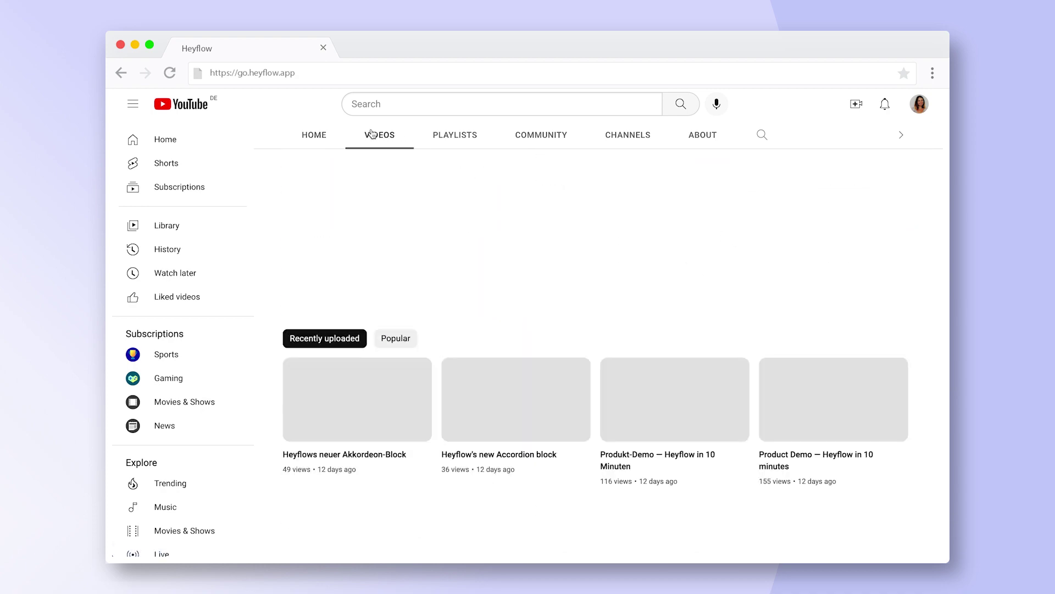